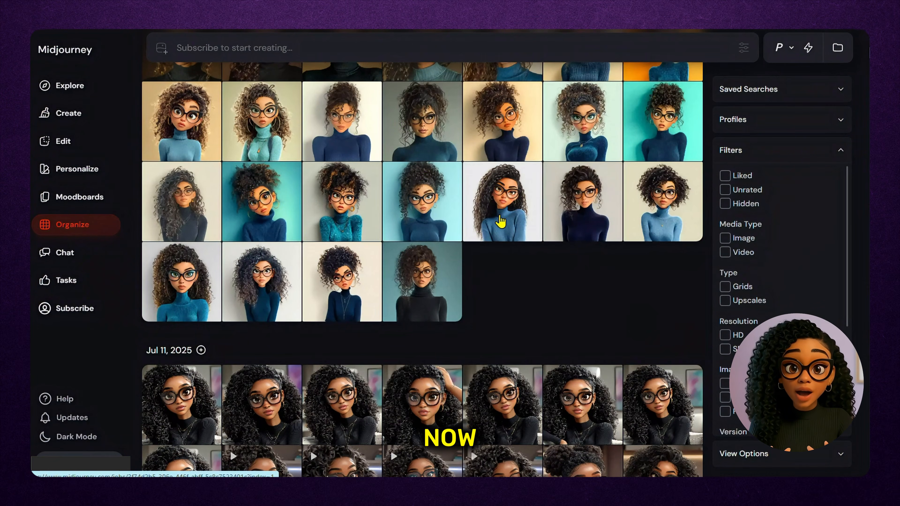
# Step: Pick the blue-turtleneck character in Midjourney, and in Google AI Studio generate her standing in a black mini dress and heels, darker-skinned, without glasses
pyautogui.click(500, 221)
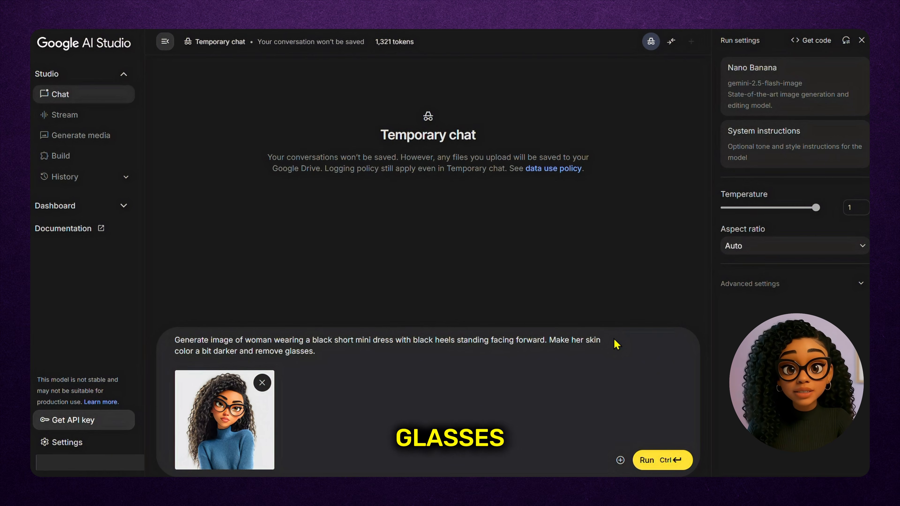
pyautogui.click(655, 467)
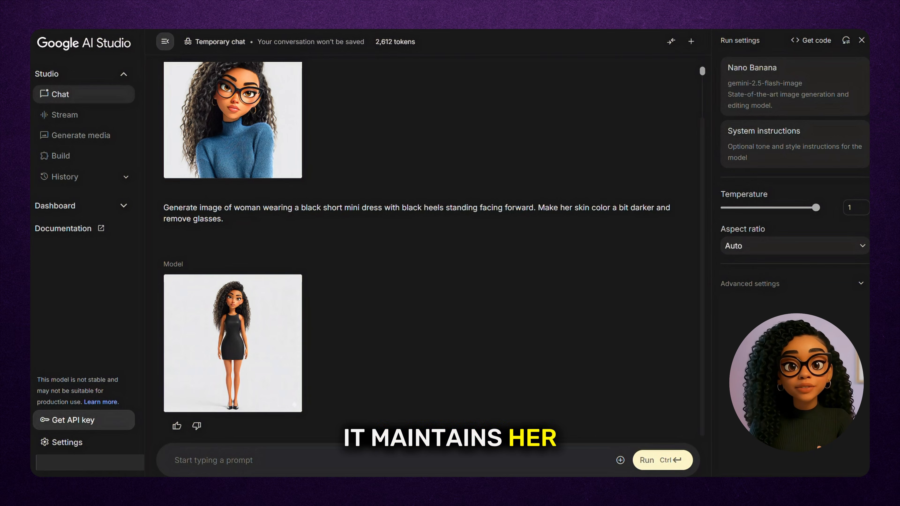
pyautogui.click(252, 334)
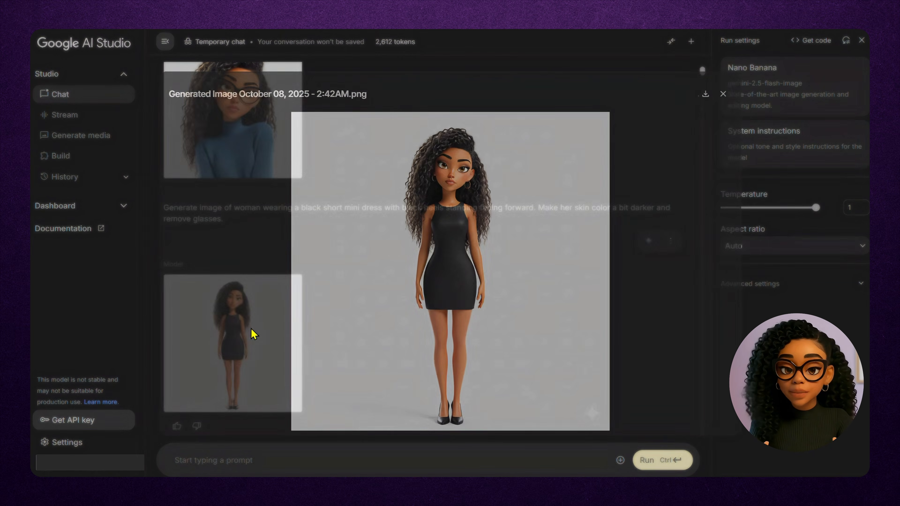
pyautogui.click(726, 92)
# Step: Generate a revised character with the prompt "make her skin color a little darker" and open the resulting image
pyautogui.click(197, 469)
pyautogui.write('make her skin color a little darker')
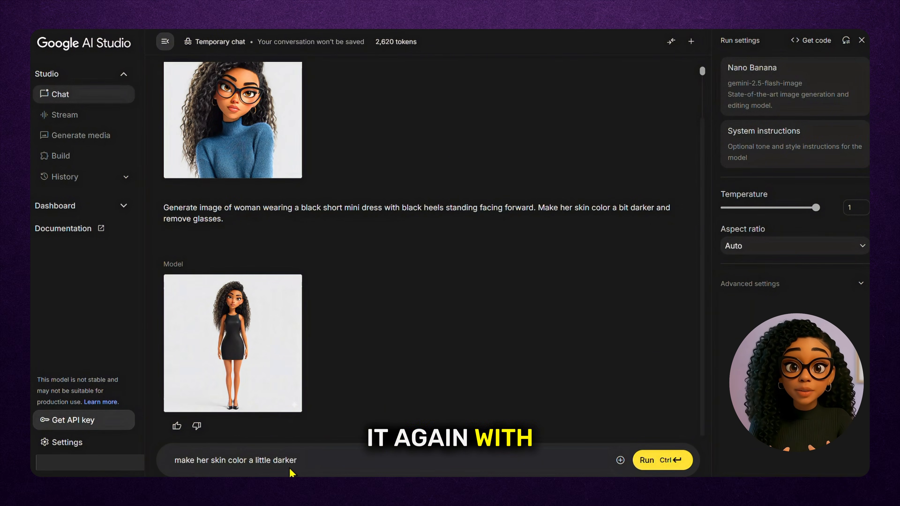
pyautogui.tripleClick(307, 462)
pyautogui.click(308, 462)
pyautogui.click(659, 467)
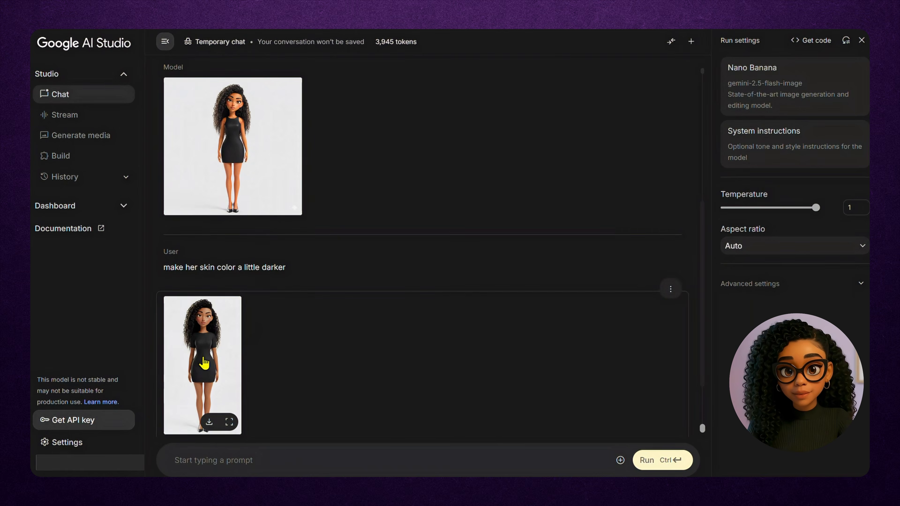
pyautogui.click(204, 361)
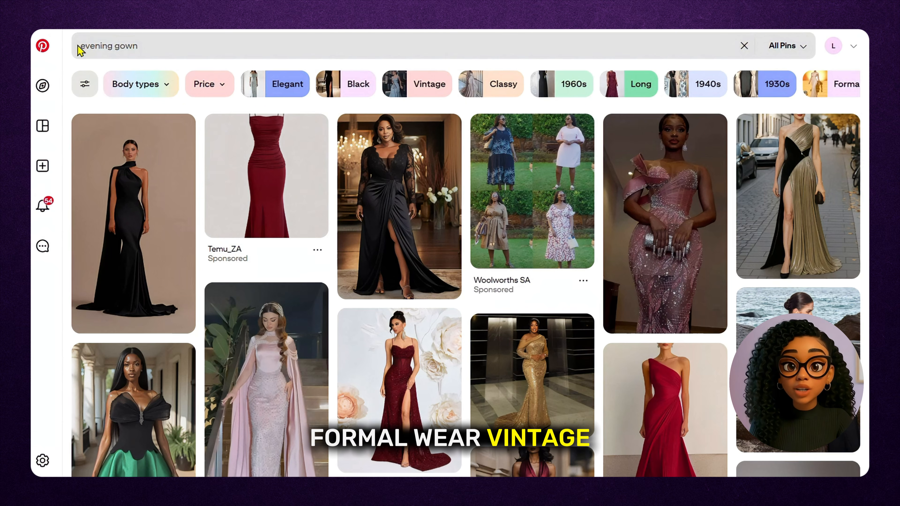
# Step: Check the "evening gown" query and its suggestions in Pinterest's search field
pyautogui.click(155, 45)
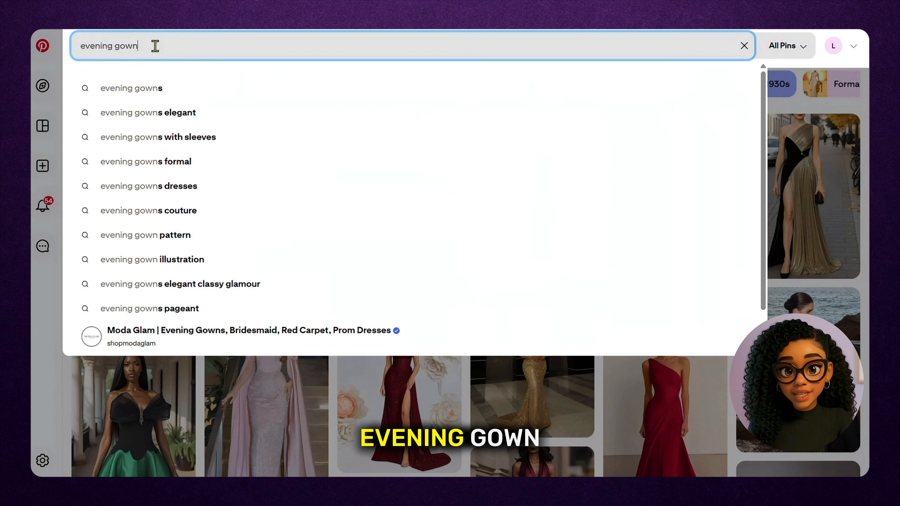
pyautogui.doubleClick(155, 46)
pyautogui.click(821, 34)
pyautogui.tripleClick(666, 36)
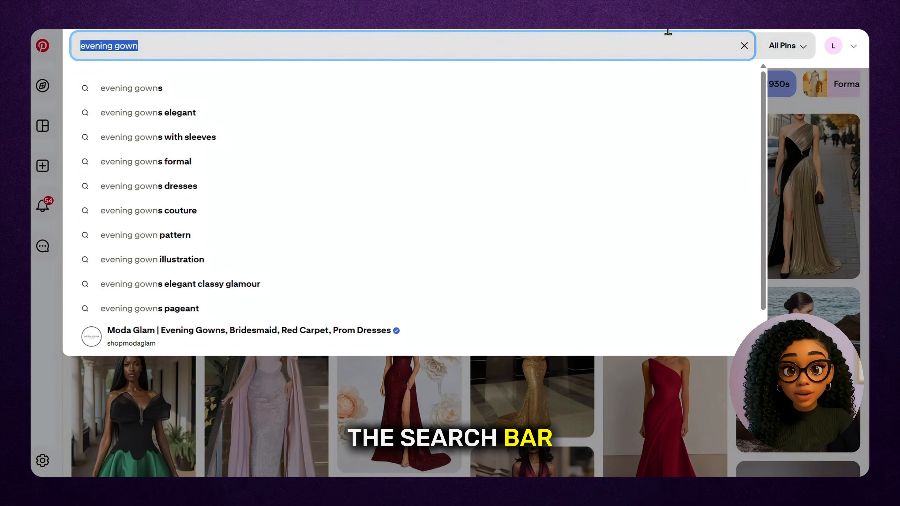
pyautogui.click(816, 35)
# Step: Look through the evening gown pins for a gown displayed on its own, without a person wearing it
pyautogui.scroll(-3, 449, 290)
pyautogui.scroll(-1, 465, 290)
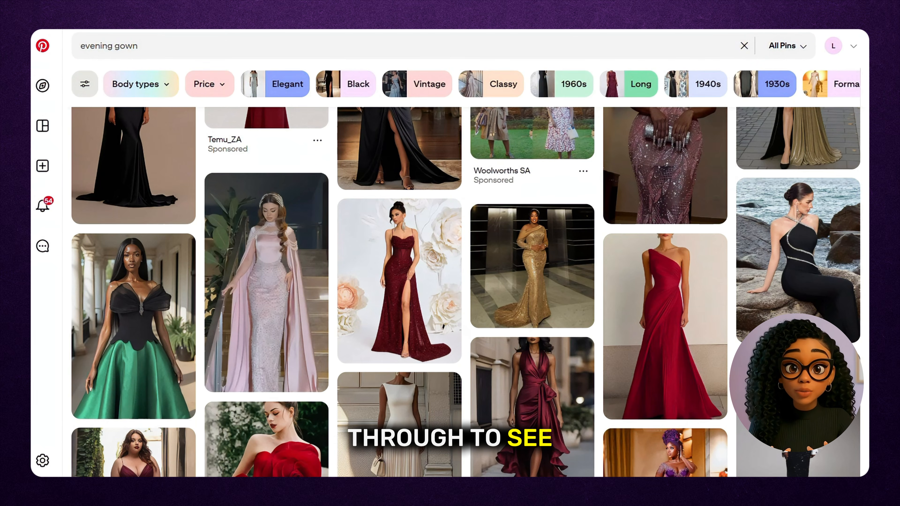
pyautogui.scroll(-10, 465, 291)
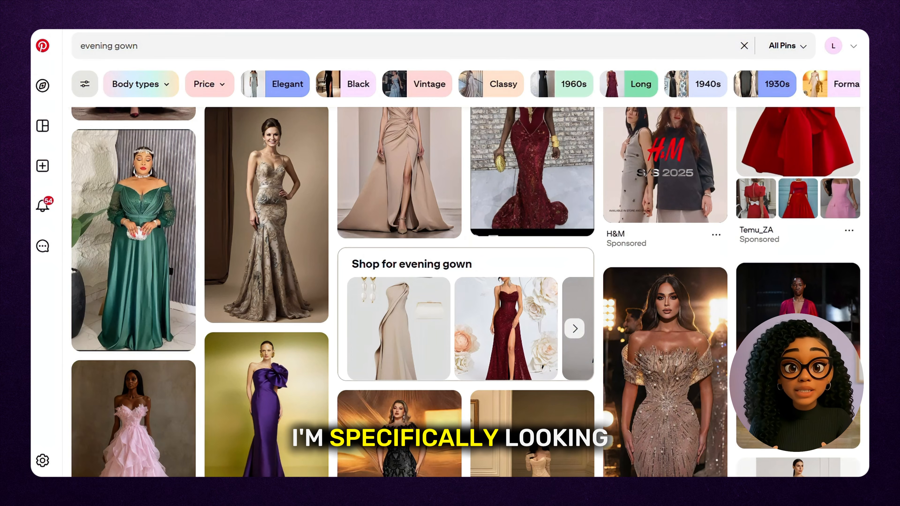
pyautogui.scroll(-1, 465, 291)
pyautogui.scroll(-10, 465, 291)
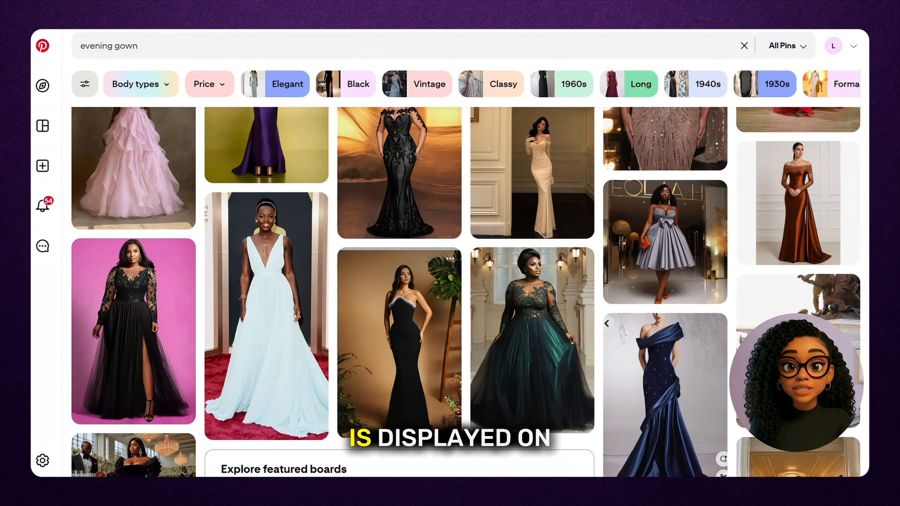
pyautogui.scroll(-1, 465, 290)
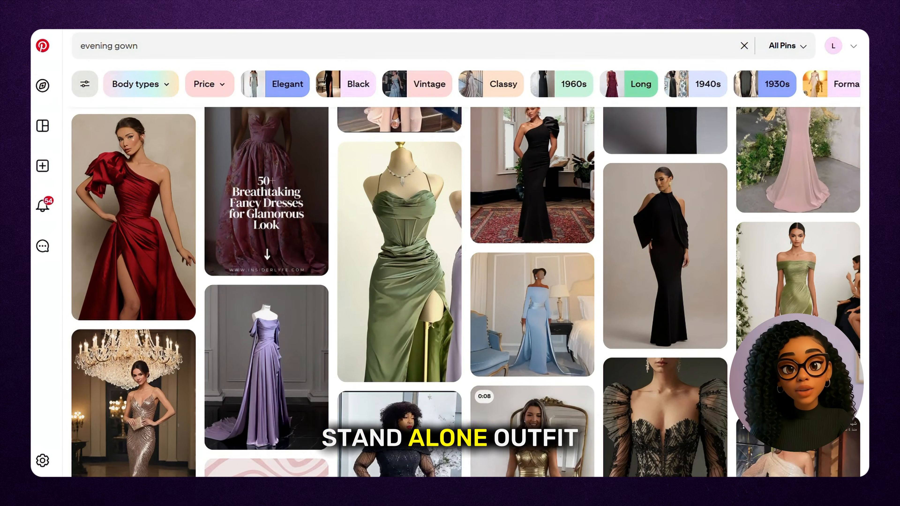
pyautogui.scroll(-10, 465, 291)
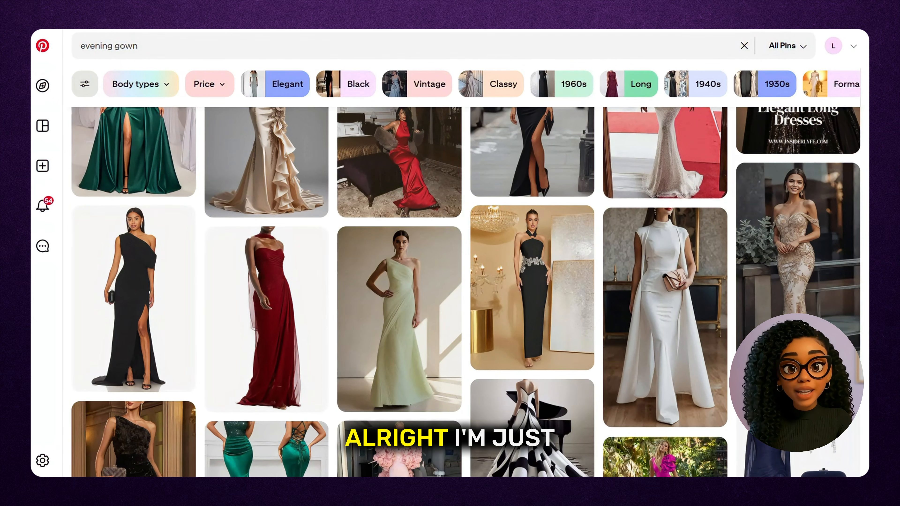
pyautogui.scroll(8, 466, 291)
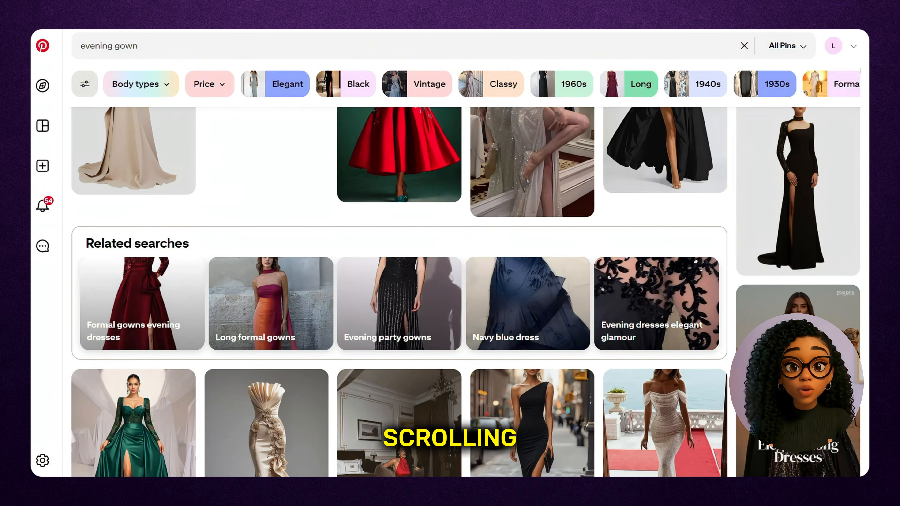
pyautogui.scroll(-3, 245, 344)
# Step: Open the pin of the standalone champagne satin gown with floral beading and download its image
pyautogui.click(244, 343)
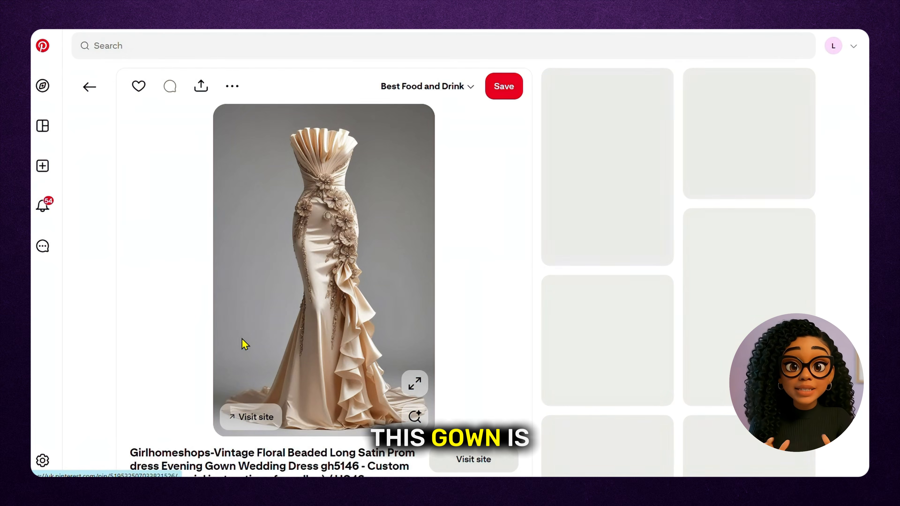
pyautogui.click(233, 88)
pyautogui.click(245, 123)
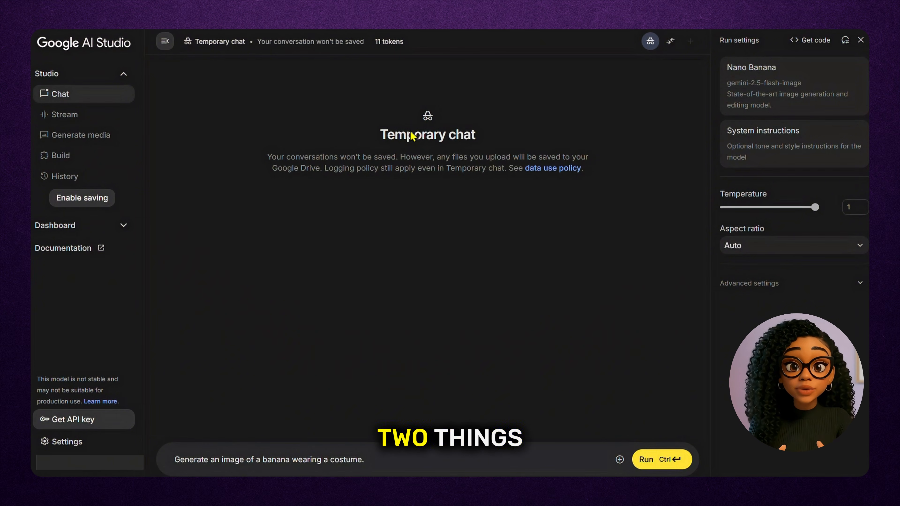
# Step: In a Google AI Studio temporary chat, attach the black-dress character image and the brown-top, cream-trousers outfit image
pyautogui.moveTo(402, 29); pyautogui.dragTo(247, 451)
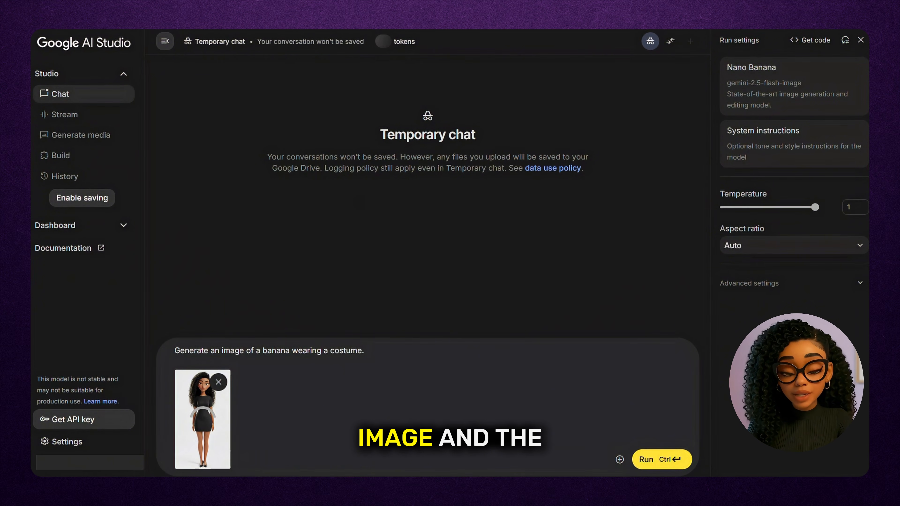
pyautogui.moveTo(402, 29); pyautogui.dragTo(269, 405)
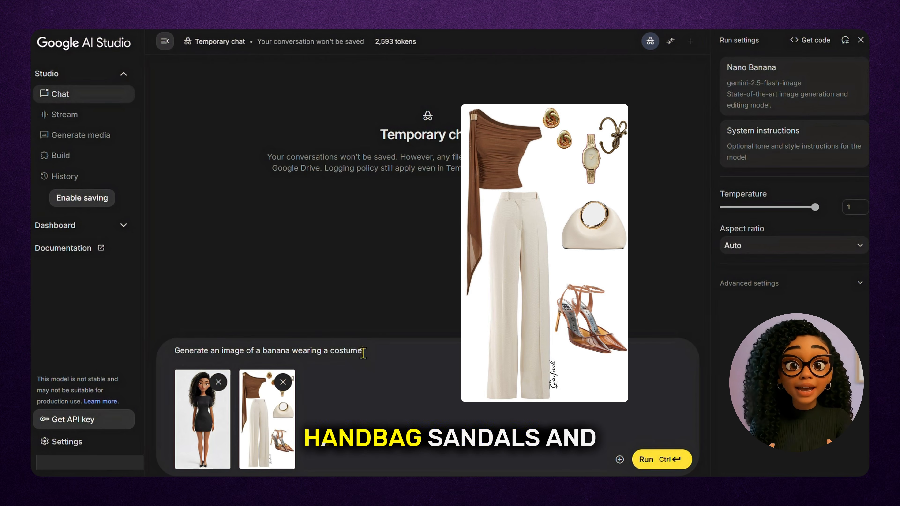
# Step: Replace the prompt with a 3d pixar style image of the woman in image 2's outfit on a modern balcony at golden hour, blurred warm-orange cityscape behind
pyautogui.write('Gen.')
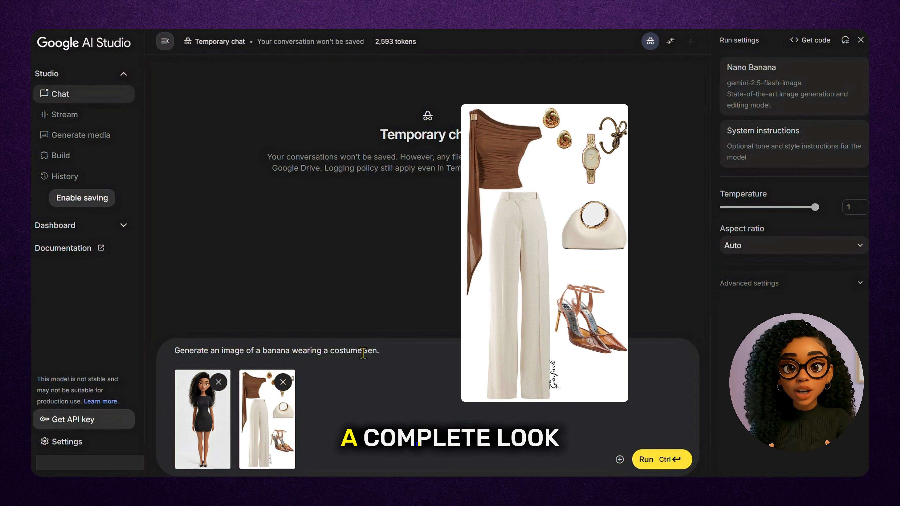
pyautogui.hotkey('ctrl', 'a')
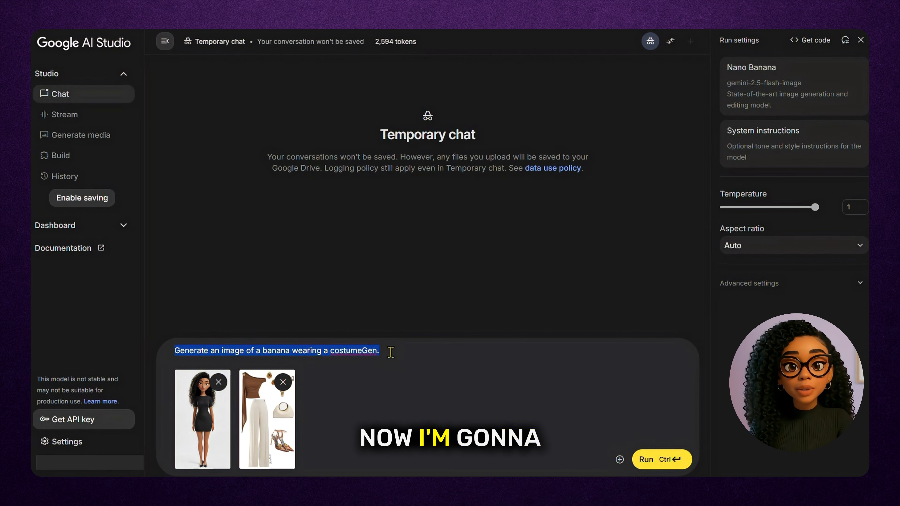
pyautogui.write('Generate image of woman wearing outfit in image 2 standing on a modern apartment balcony at golden hour. The background shows a blurred cityscape bathed in warm orange tones. 3d pixar style image.')
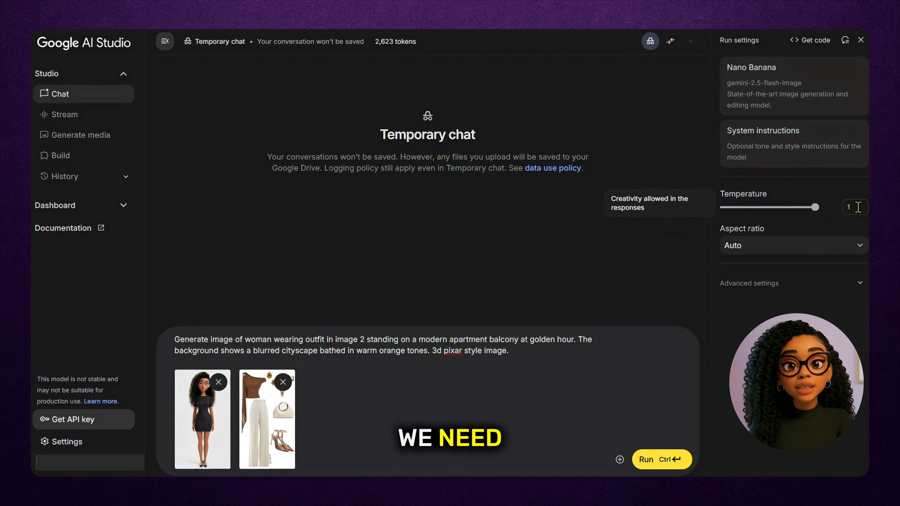
# Step: Set the aspect ratio to 16:9, then generate the balcony image and view it enlarged
pyautogui.click(860, 248)
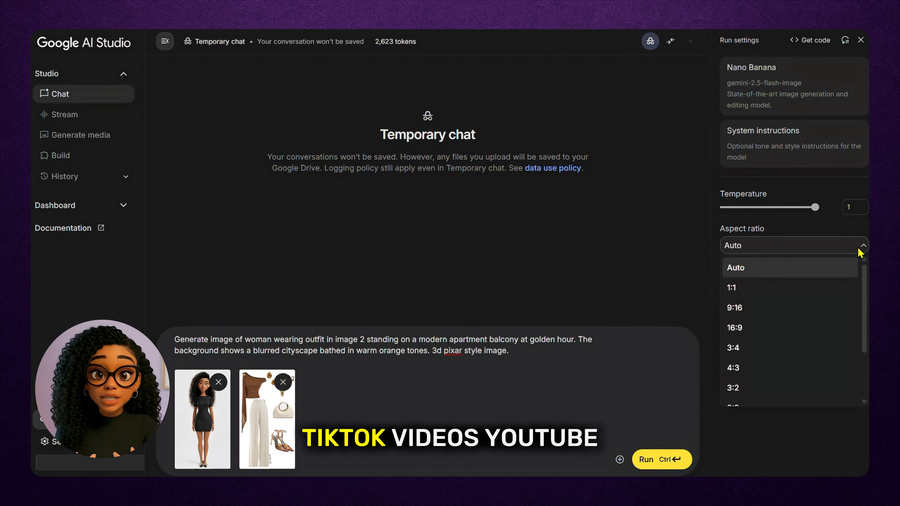
pyautogui.click(766, 333)
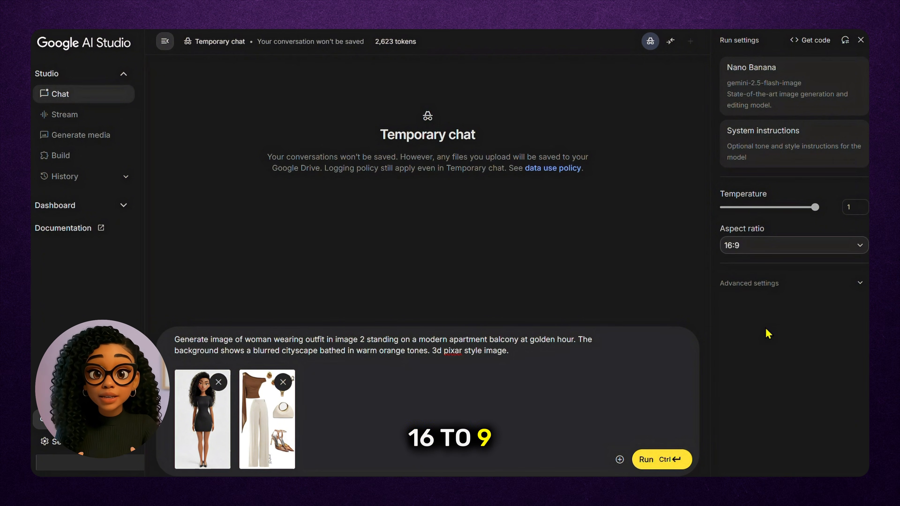
pyautogui.click(656, 467)
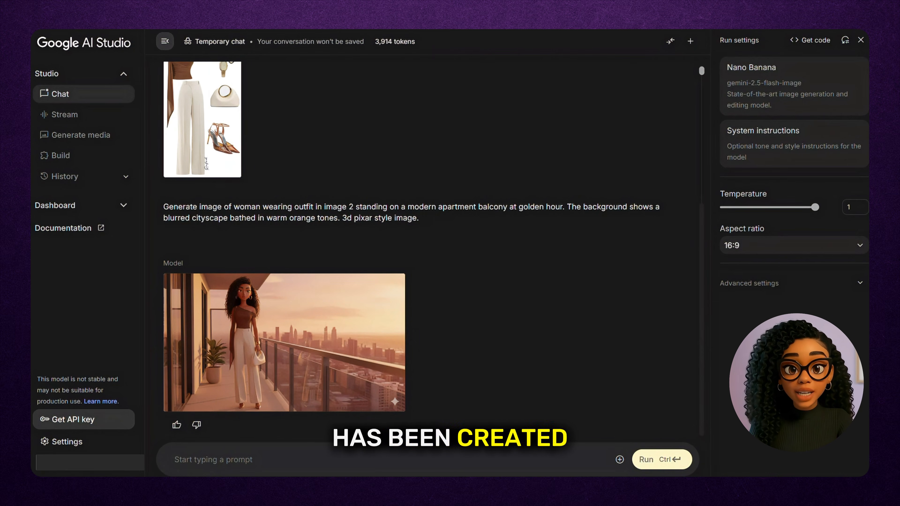
pyautogui.click(318, 331)
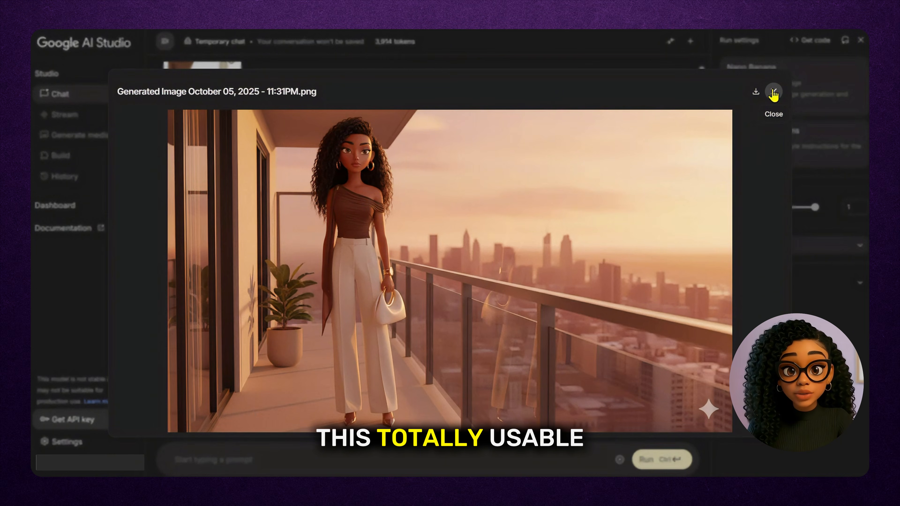
pyautogui.click(773, 93)
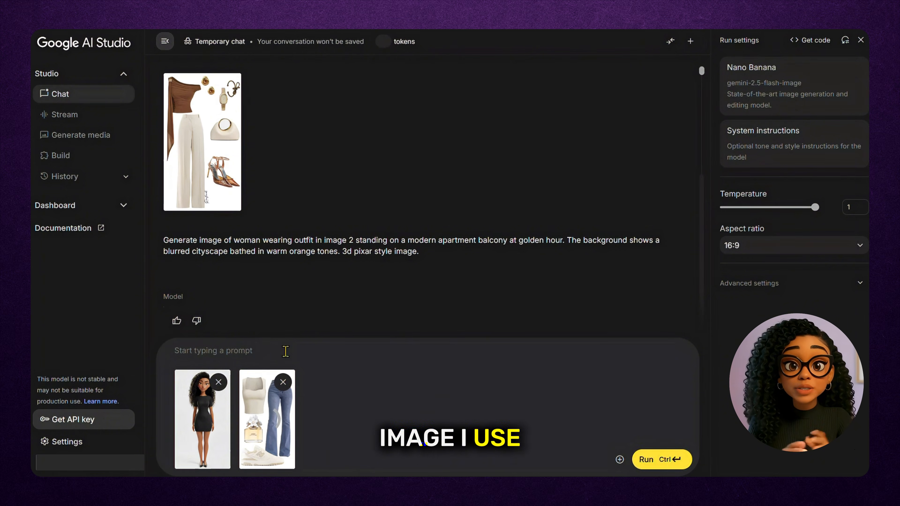
# Step: Generate and view a 3d pixar style image of the woman in image 2's outfit walking confidently down a sunlit city sidewalk with brick storefronts
pyautogui.write('Generate image of woman wearing outfit in image 2 walking confidently down a city sidewalk, mid-step, slightly turning her head toward the camera with a playful smile. Sunlight reflects off shop windows. Urban background with brick storefronts. 3d pixar style')
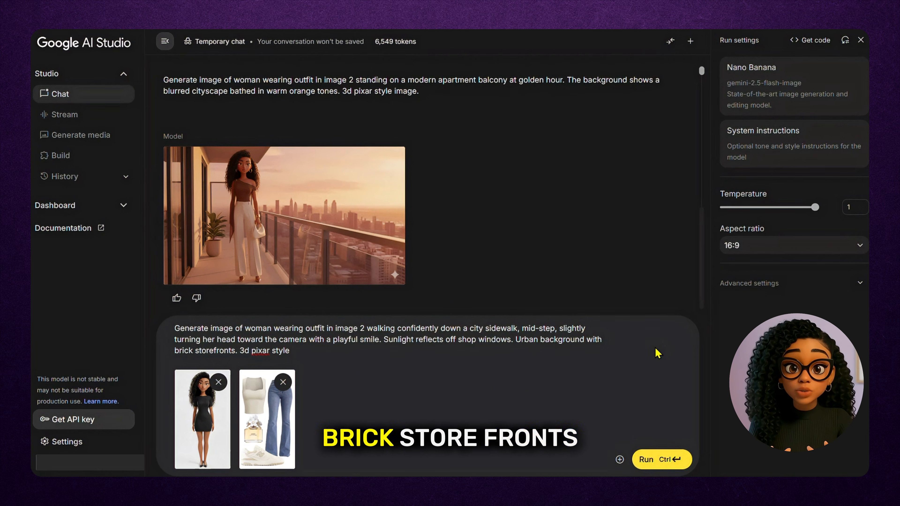
pyautogui.click(643, 458)
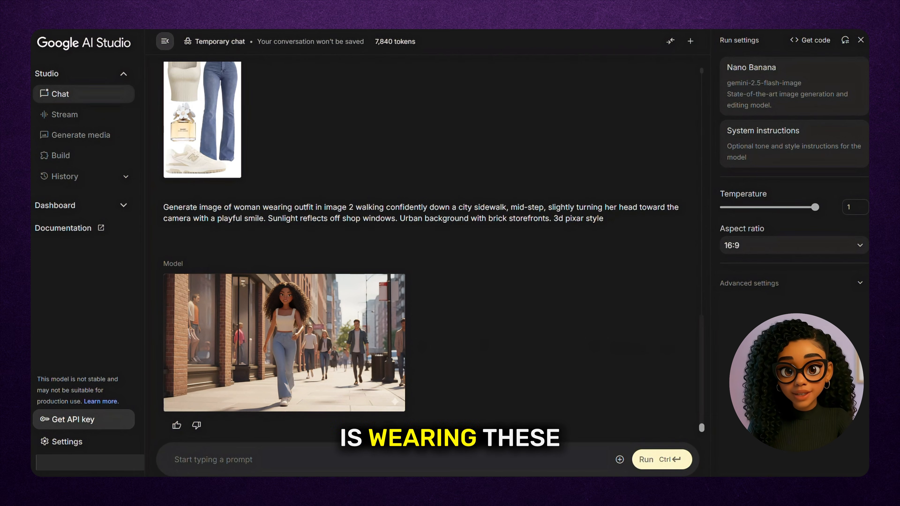
pyautogui.click(307, 336)
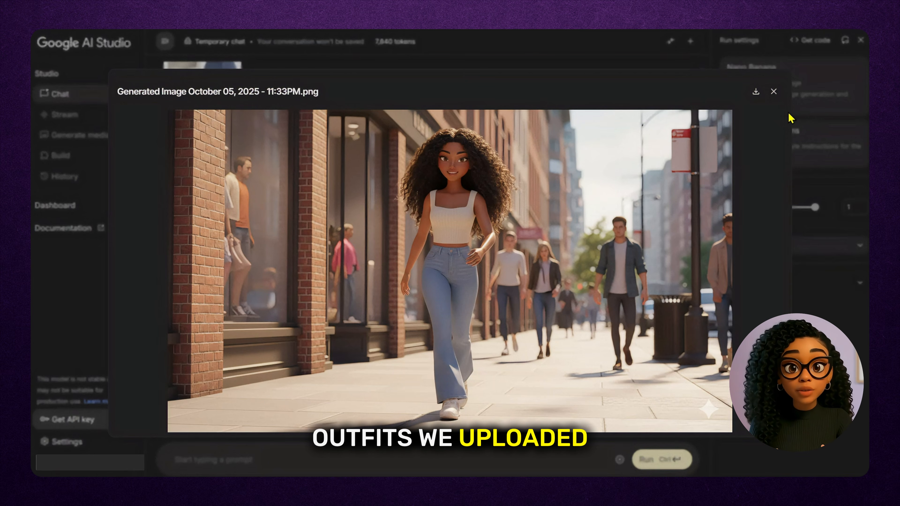
pyautogui.click(773, 92)
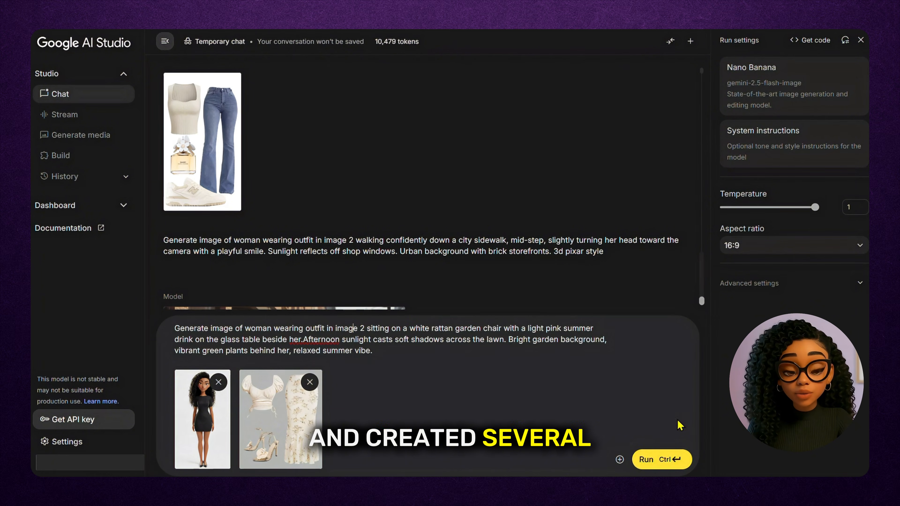
# Step: Generate and open an image of the woman in image 2's outfit sitting on a white rattan garden chair with a light pink summer drink
pyautogui.write('Generate image of woman wearing outfit in image 2 sitting on a white rattan garden chair with a light pink summer drink on the glass table beside her.Afternoon sunlight casts soft shadows across the lawn. Bright garden background, vibrant green plants behind her, relaxed summer vibe.')
pyautogui.click(654, 459)
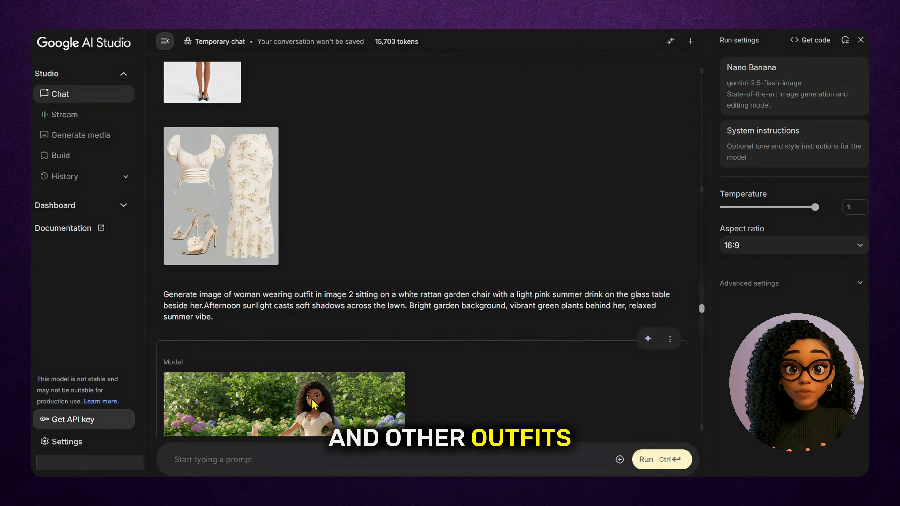
pyautogui.click(312, 399)
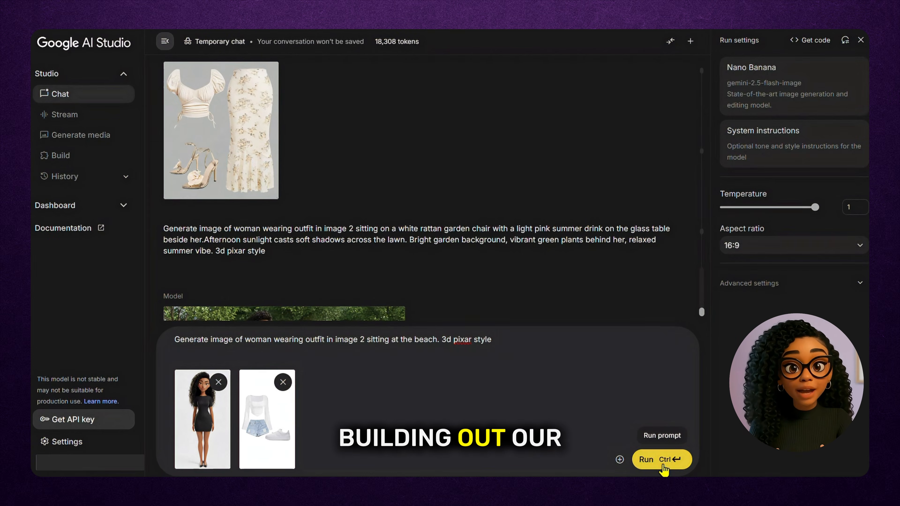
# Step: Generate and open a 3d pixar style image of the woman in image 2's outfit sitting at the beach
pyautogui.click(653, 459)
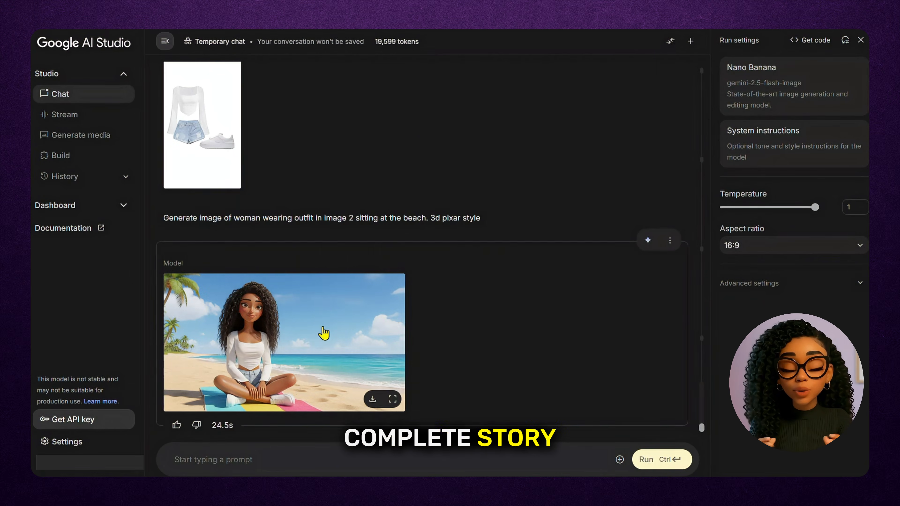
pyautogui.click(323, 335)
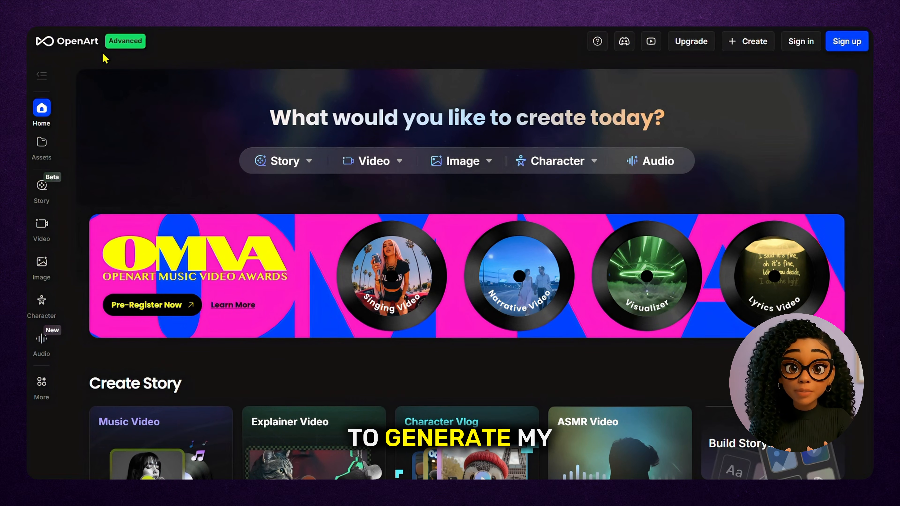
# Step: Browse OpenArt's available image-to-video models and its public image model library
pyautogui.click(42, 227)
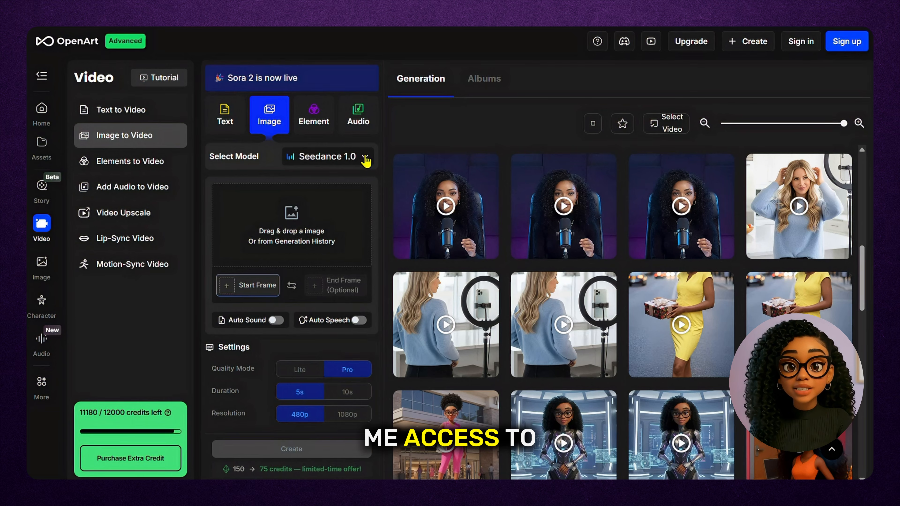
pyautogui.click(365, 159)
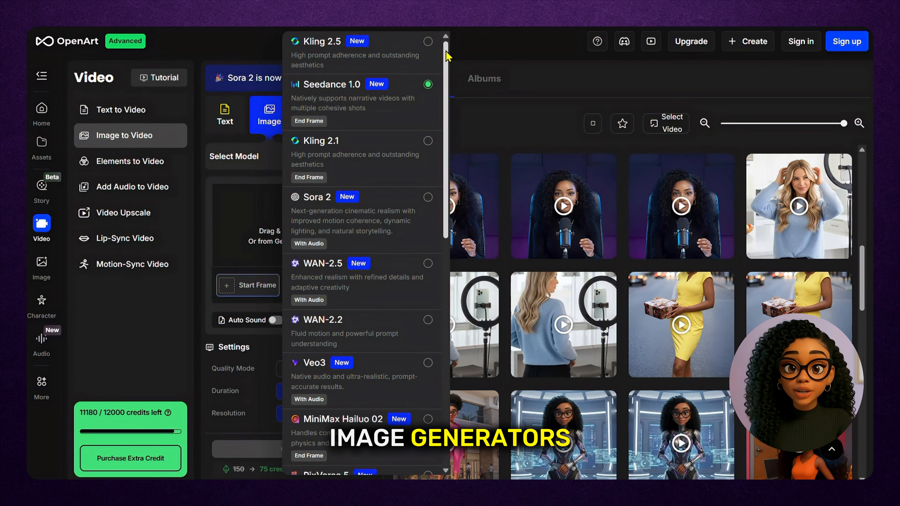
pyautogui.moveTo(447, 56); pyautogui.dragTo(453, 264)
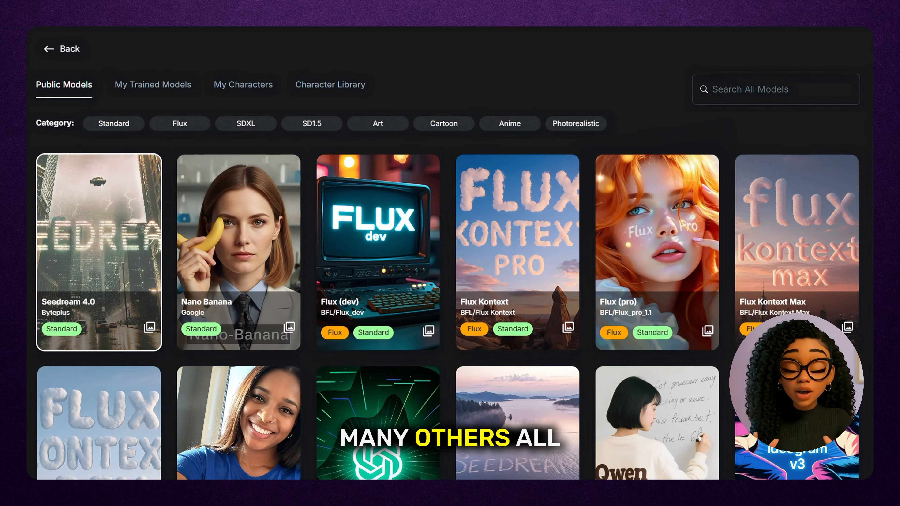
pyautogui.scroll(-7, 447, 275)
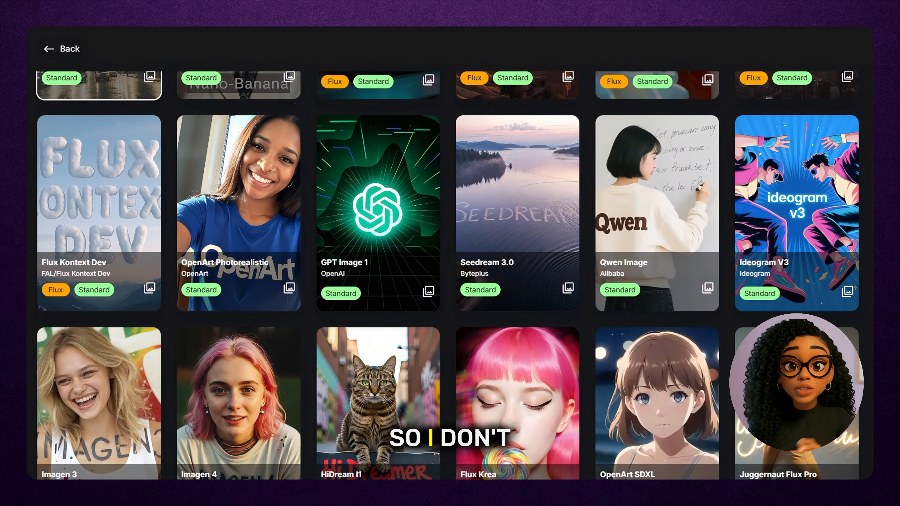
pyautogui.scroll(-15, 447, 275)
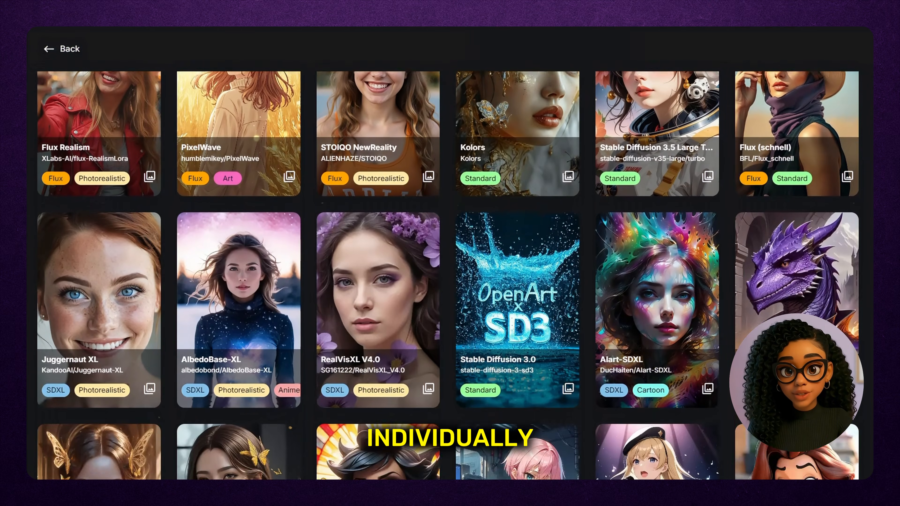
pyautogui.scroll(-8, 448, 275)
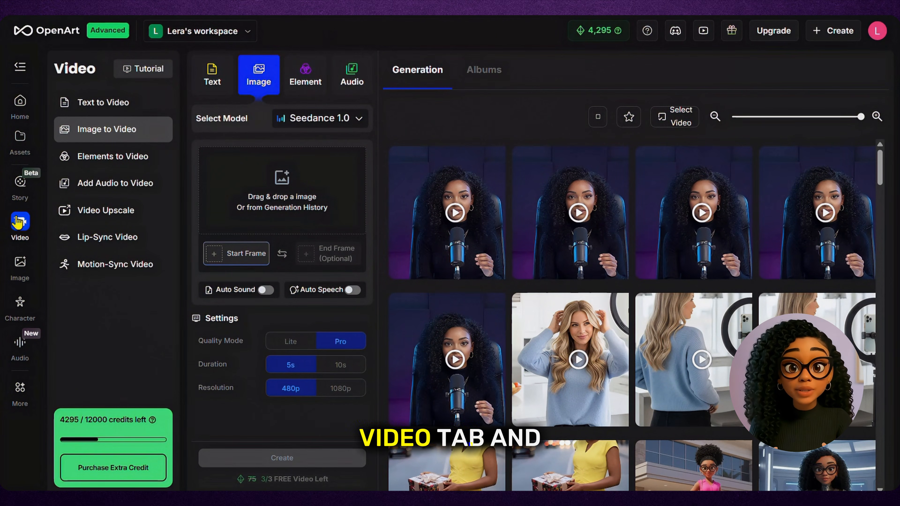
# Step: Set up an image-to-video generation with the Kling 2.1 model
pyautogui.click(146, 135)
pyautogui.click(358, 128)
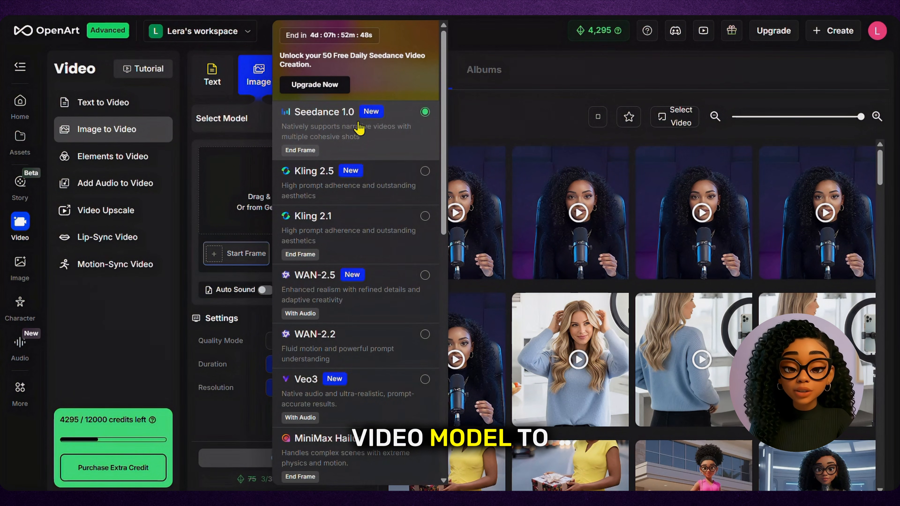
pyautogui.click(423, 220)
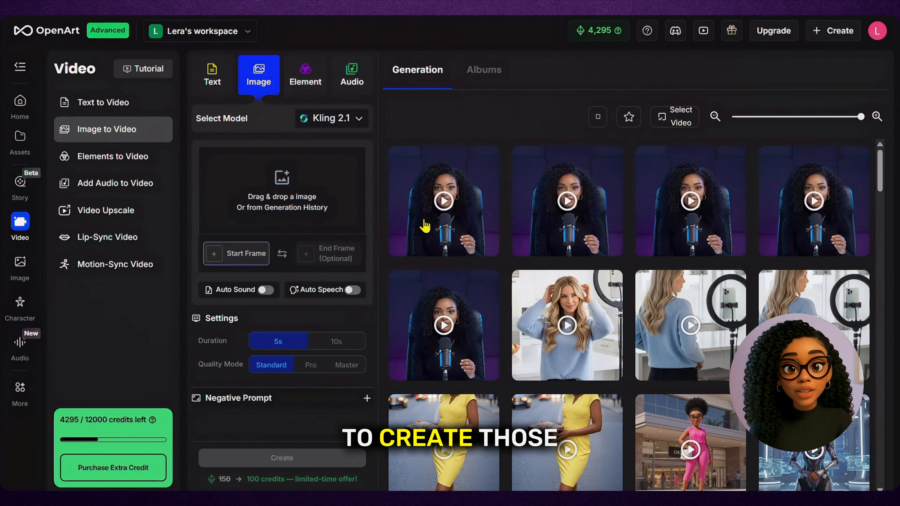
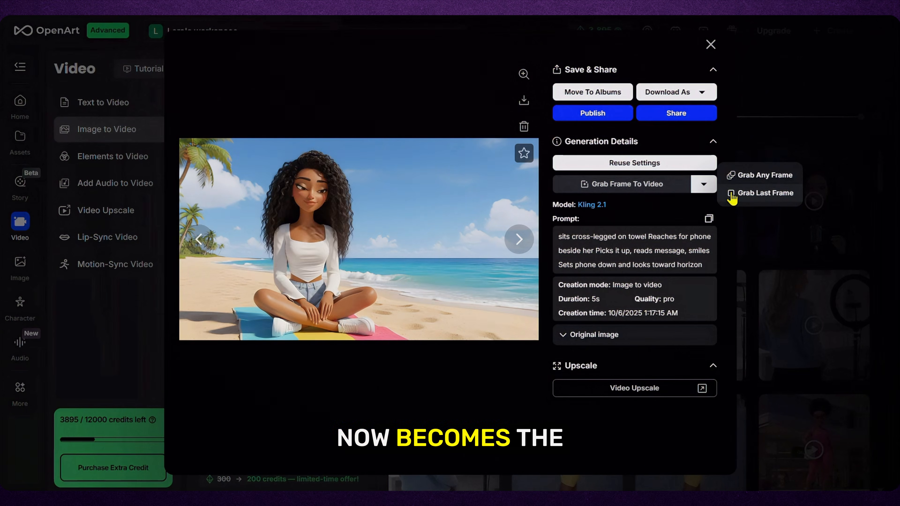
# Step: Generate a 10s Pro video from the beach clip's last frame to the garden image, ending with a camera push-in on her face
pyautogui.click(743, 199)
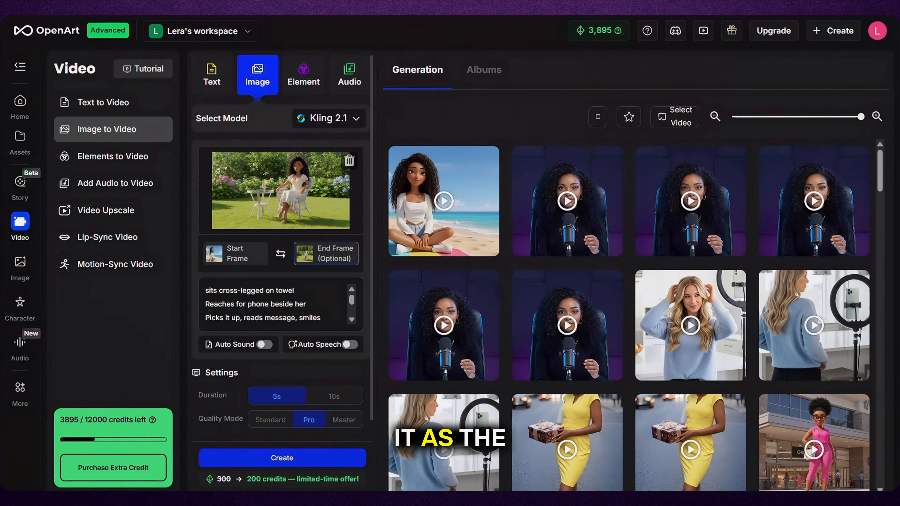
pyautogui.scroll(-3, 276, 304)
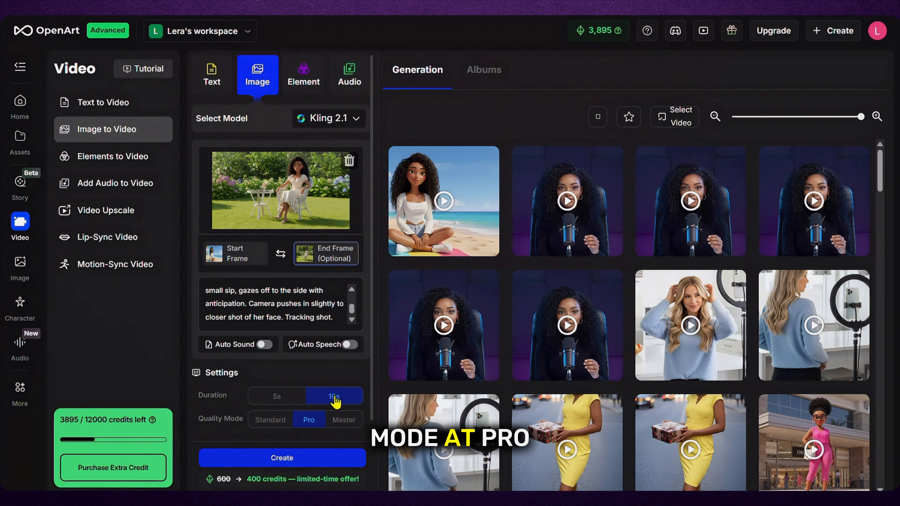
pyautogui.click(329, 460)
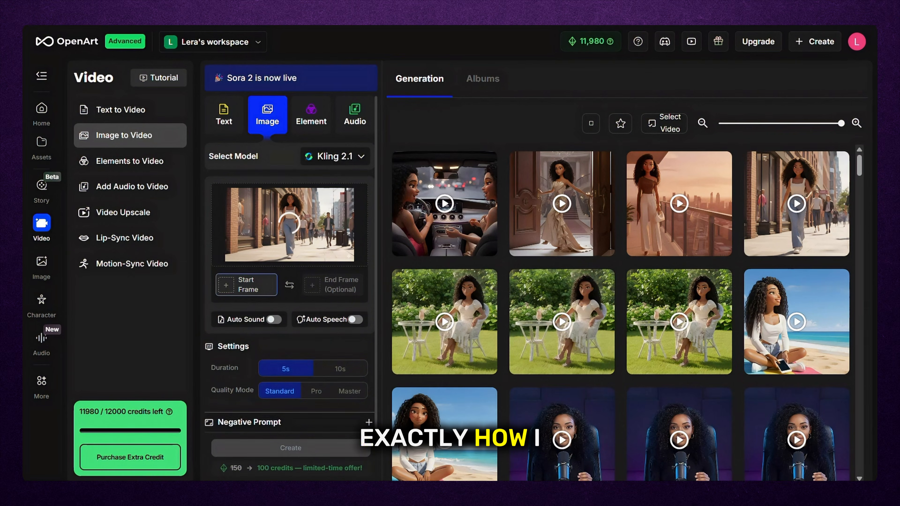
# Step: Add the balcony image as end frame for the street image, with a prompt for the camera to track alongside in medium shot
pyautogui.click(326, 294)
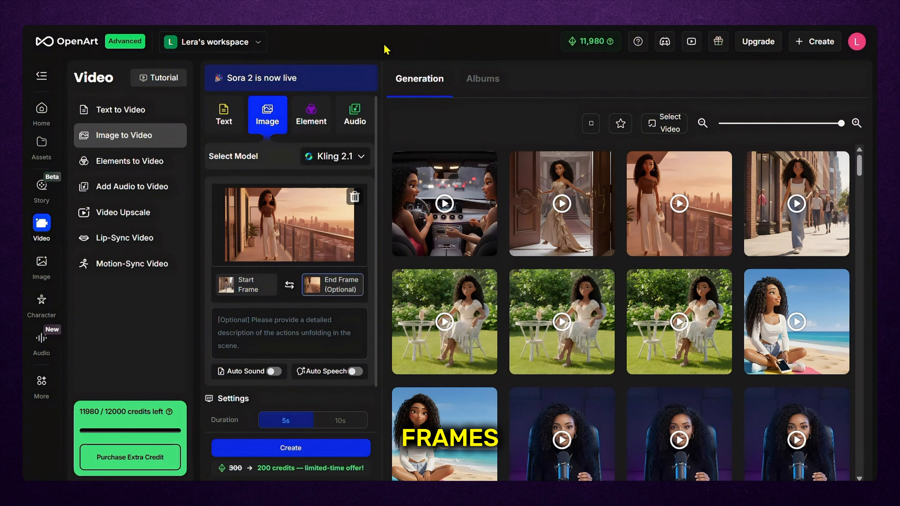
pyautogui.hotkey('ctrl', 'v')
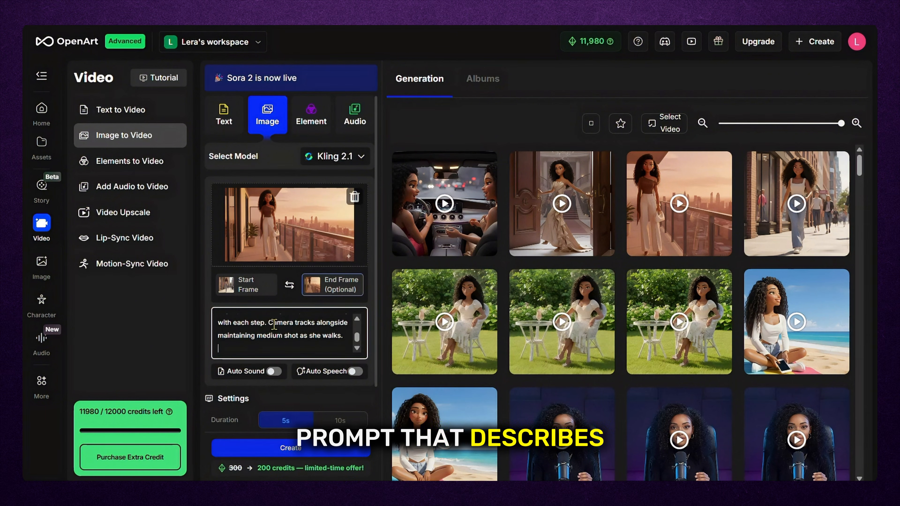
pyautogui.moveTo(357, 340); pyautogui.dragTo(358, 354)
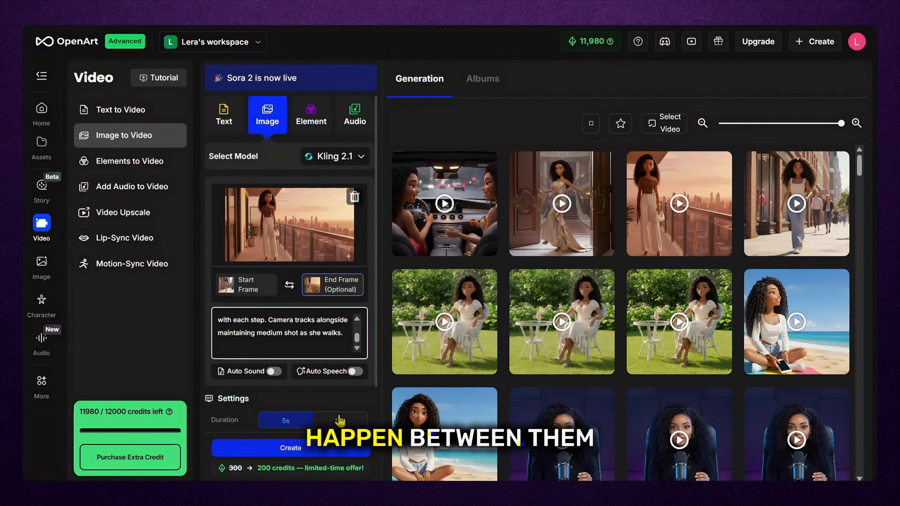
pyautogui.moveTo(376, 312); pyautogui.dragTo(373, 396)
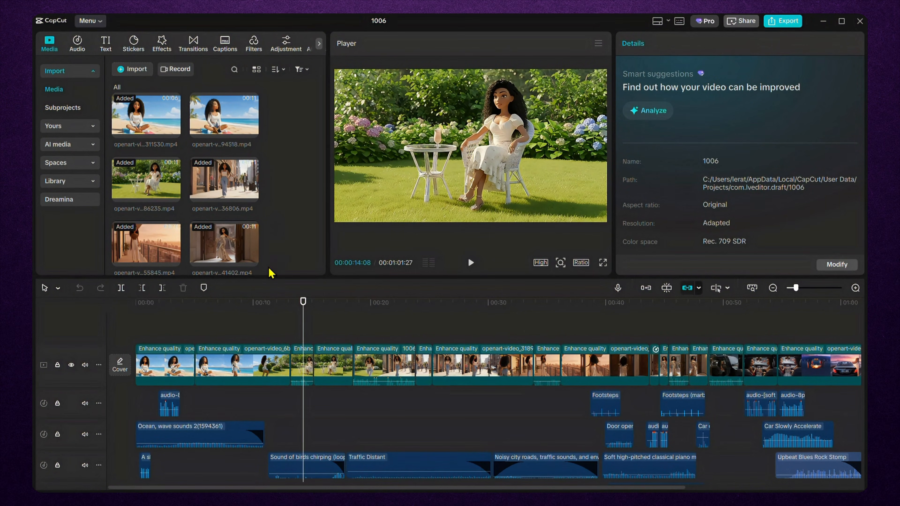
# Step: Switch to CapCut and review project 1006's assembled clips and sound effects along the timeline, from the beach to the car scene
pyautogui.click(156, 342)
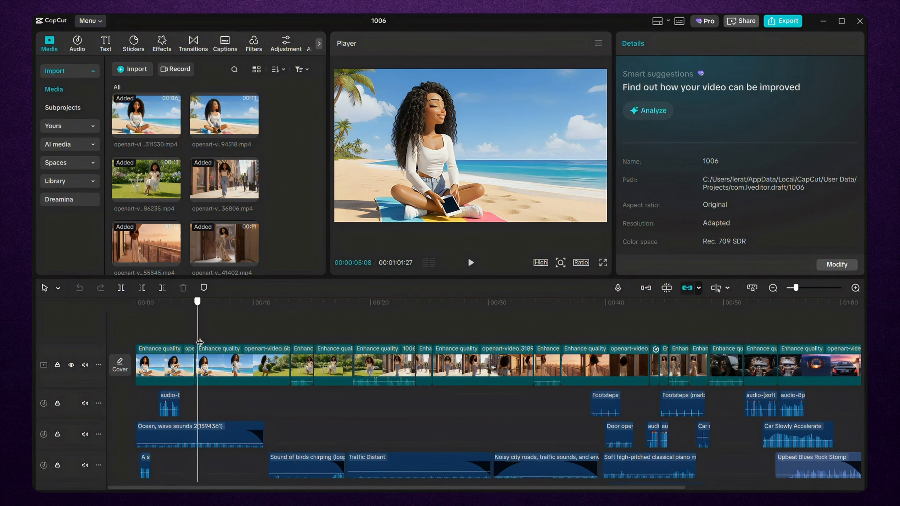
pyautogui.moveTo(222, 348); pyautogui.dragTo(351, 380)
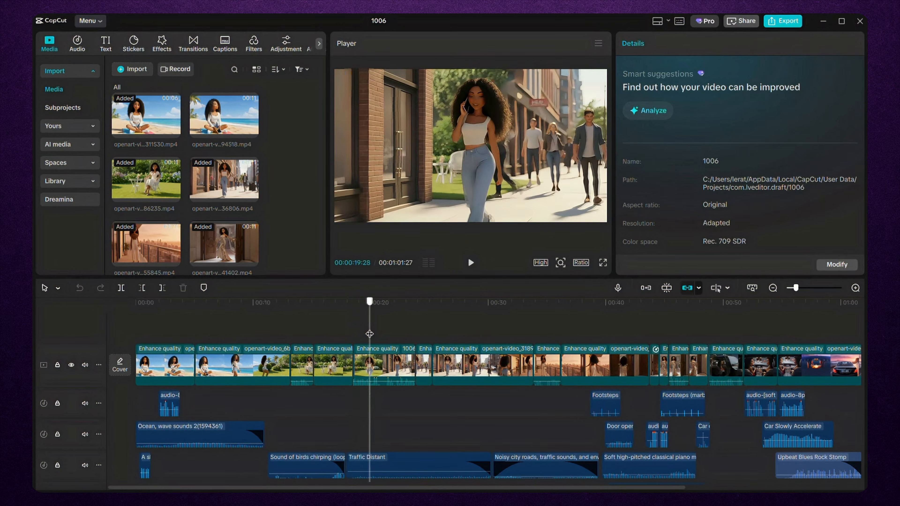
pyautogui.moveTo(376, 334); pyautogui.dragTo(385, 334)
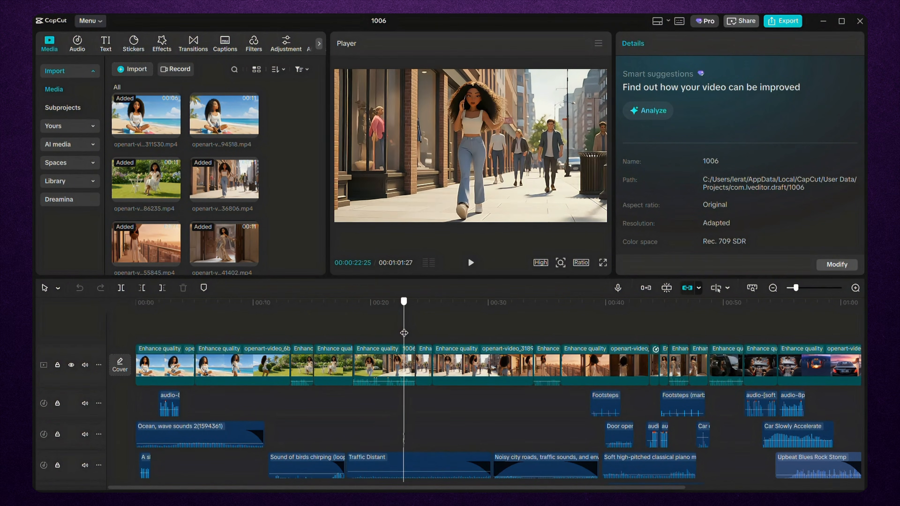
pyautogui.moveTo(730, 340); pyautogui.dragTo(739, 338)
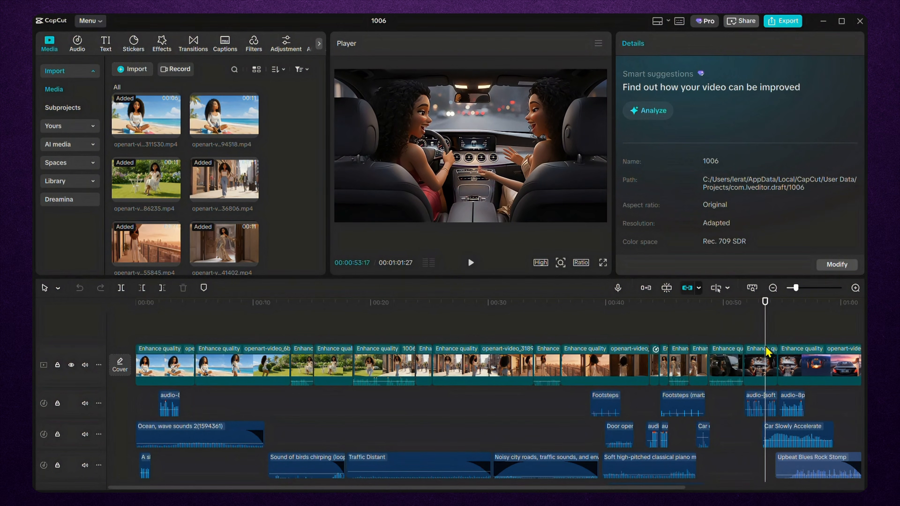
pyautogui.click(152, 334)
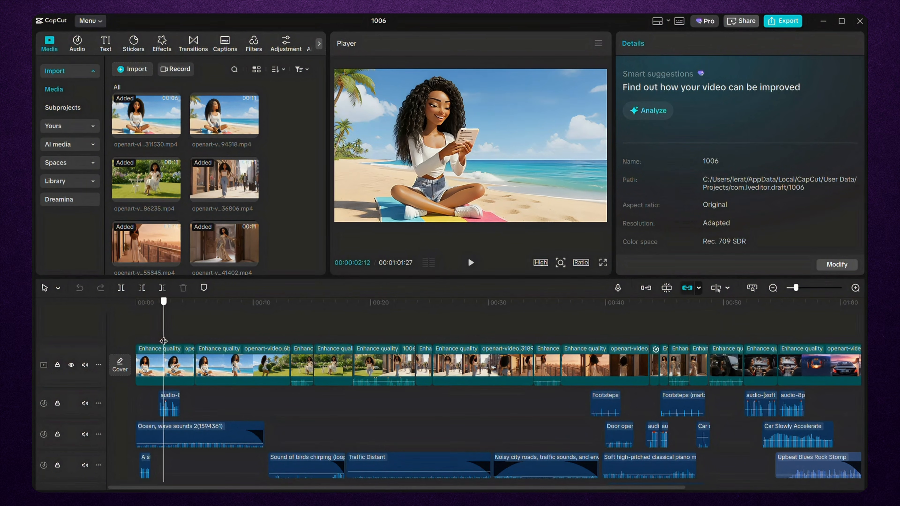
pyautogui.moveTo(163, 341); pyautogui.dragTo(656, 365)
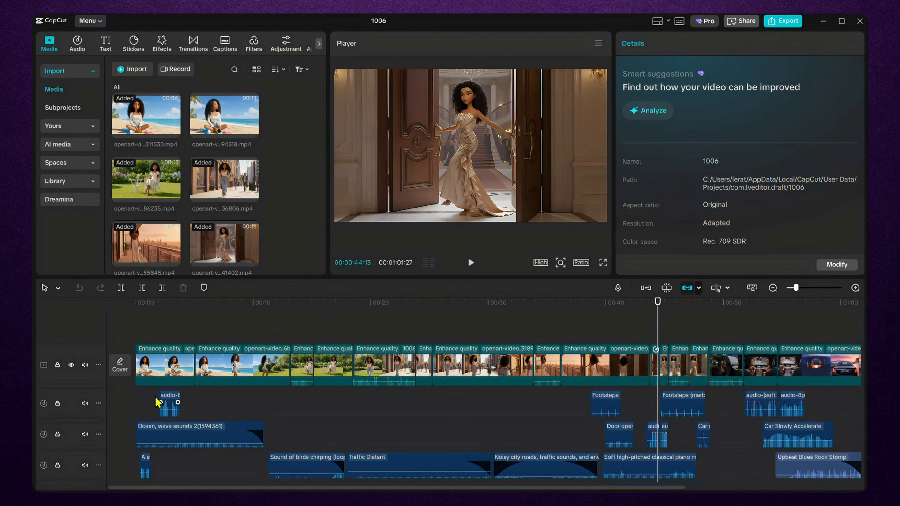
pyautogui.moveTo(142, 406); pyautogui.dragTo(756, 442)
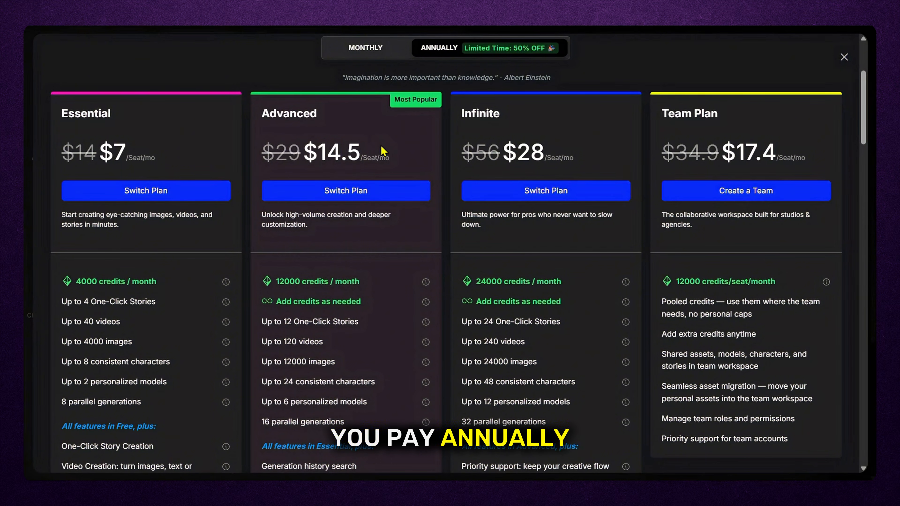
# Step: Compare the monthly and annual prices of the OpenArt subscription plans
pyautogui.click(362, 54)
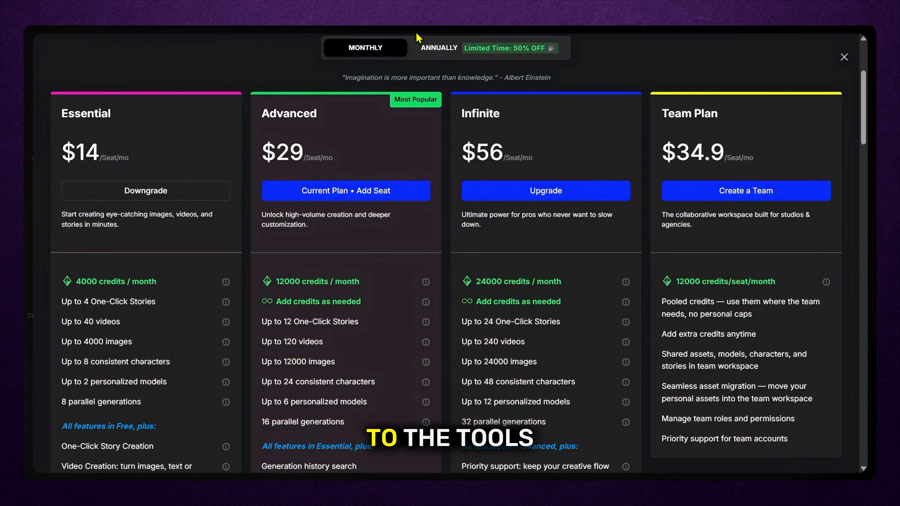
pyautogui.click(429, 52)
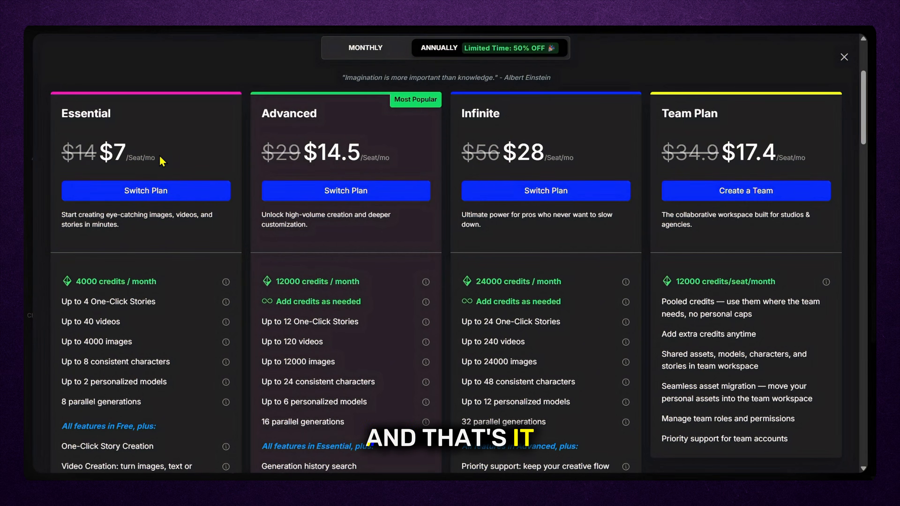